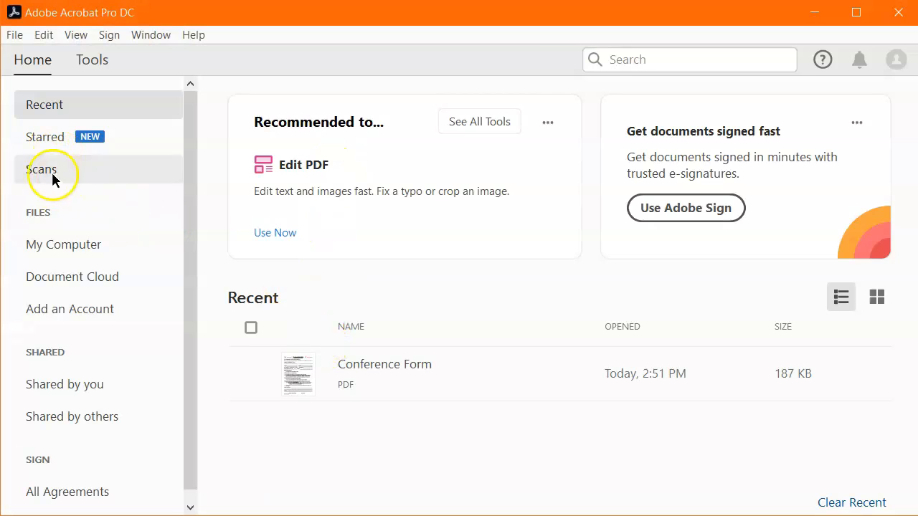
{"action": "left_click", "coordinate": [70, 250]}
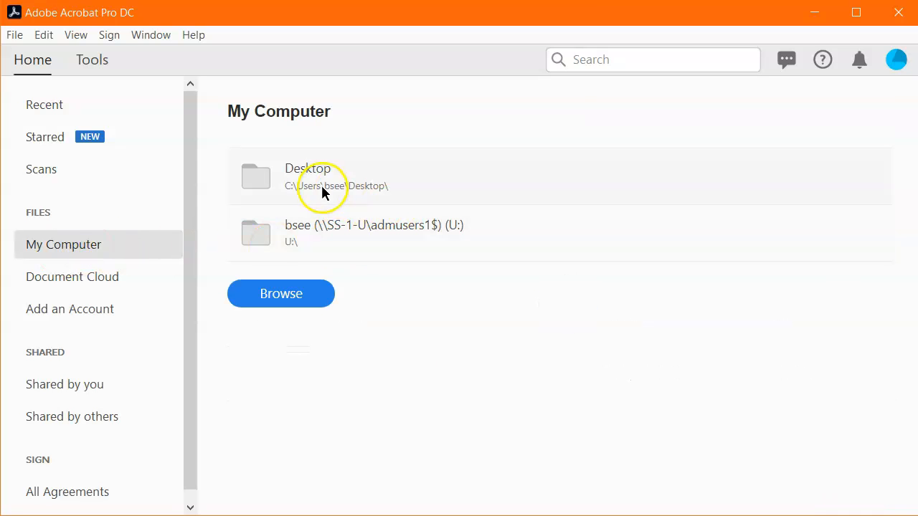
{"action": "left_click", "coordinate": [317, 185]}
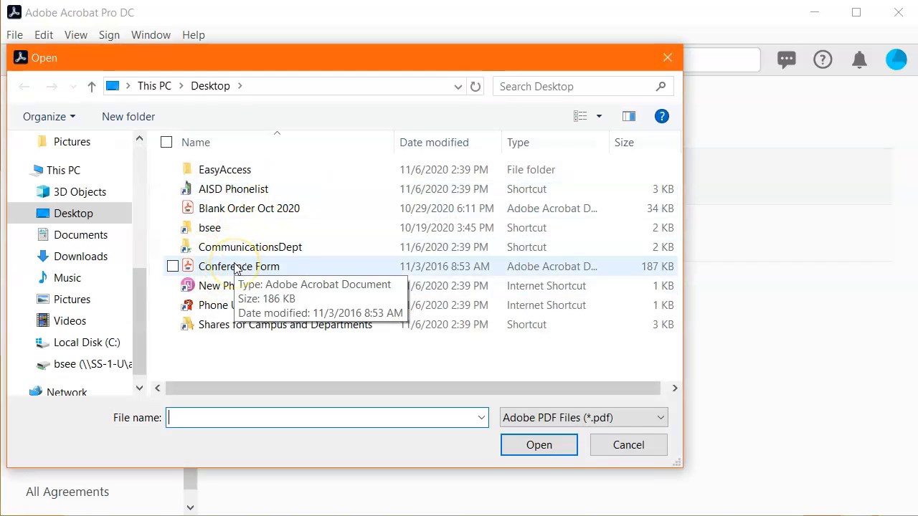
{"action": "left_click", "coordinate": [668, 58]}
{"action": "left_click", "coordinate": [898, 13]}
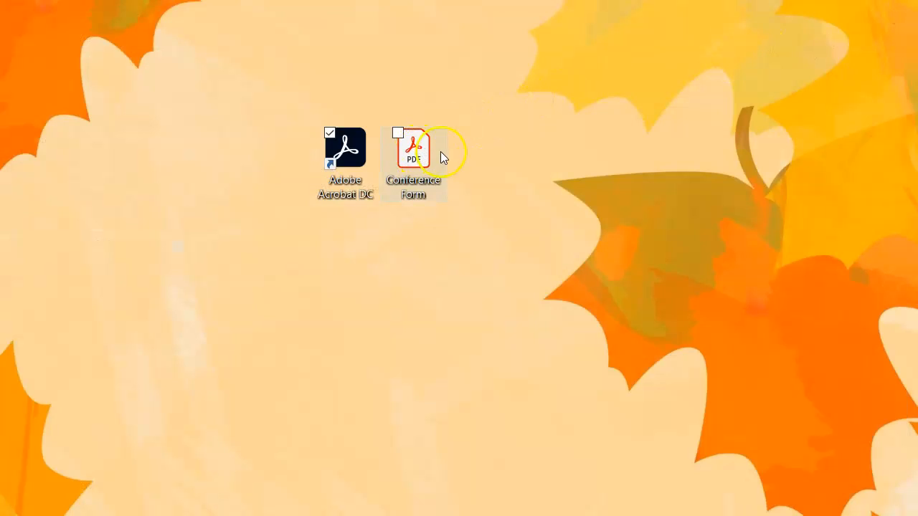
Step: Open the Conference Form PDF from the desktop with Adobe Acrobat DC
{"action": "left_click", "coordinate": [419, 154]}
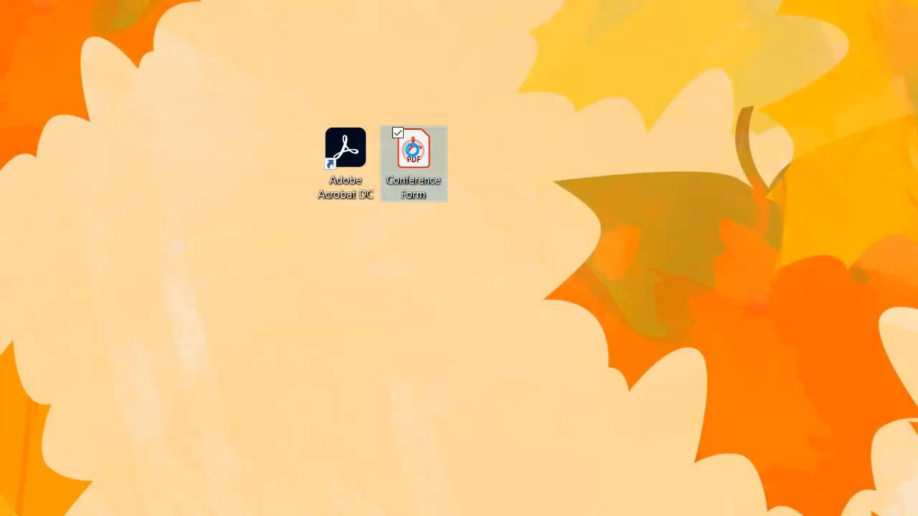
{"action": "right_click", "coordinate": [410, 161]}
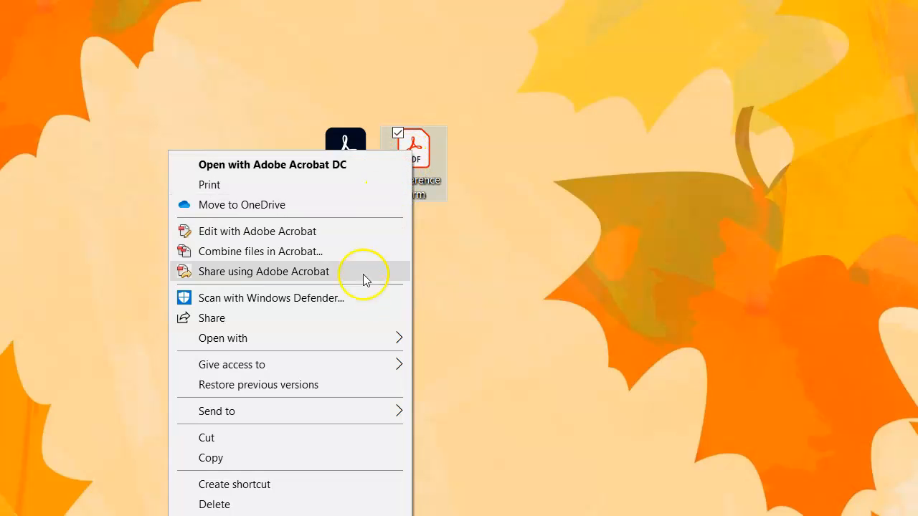
{"action": "mouse_move", "coordinate": [340, 348]}
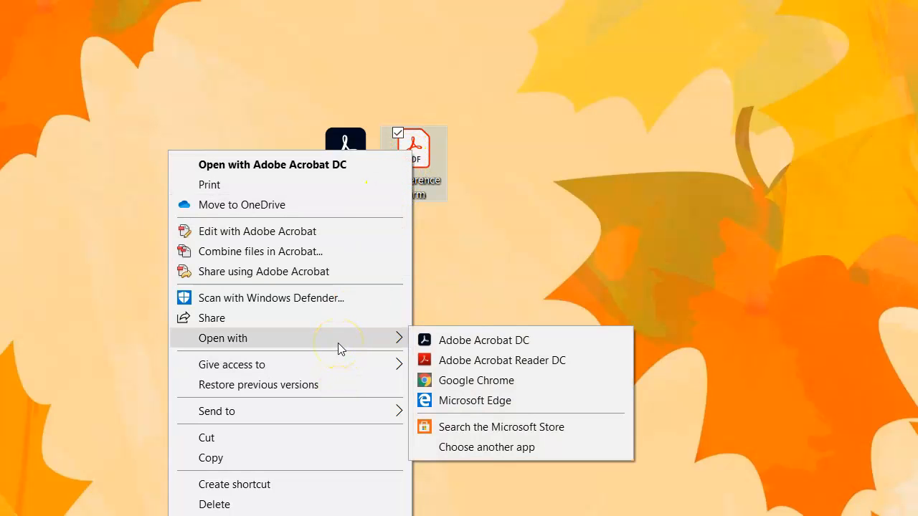
{"action": "left_click", "coordinate": [495, 345]}
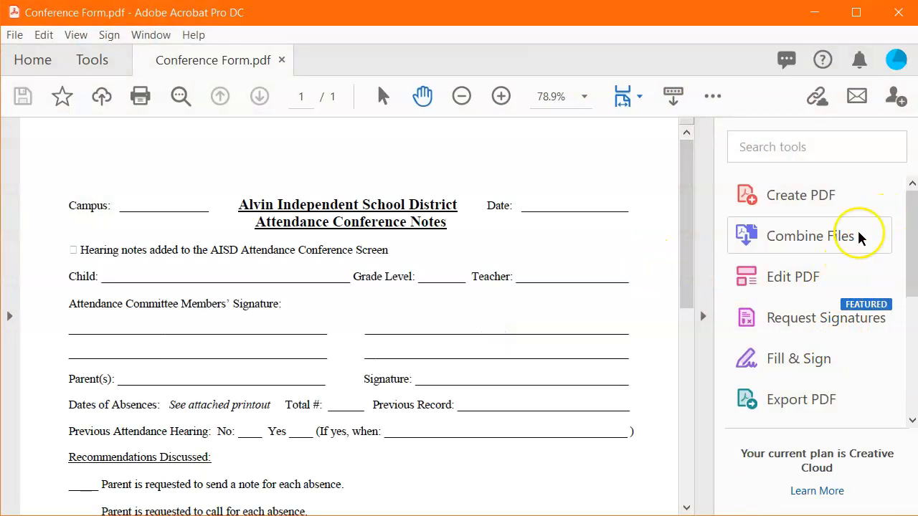
Step: Look through the available tools, including the full tools list down to Forms & Signatures, and return to the Conference Form document
{"action": "left_click_drag", "start_coordinate": [908, 278], "coordinate": [897, 342]}
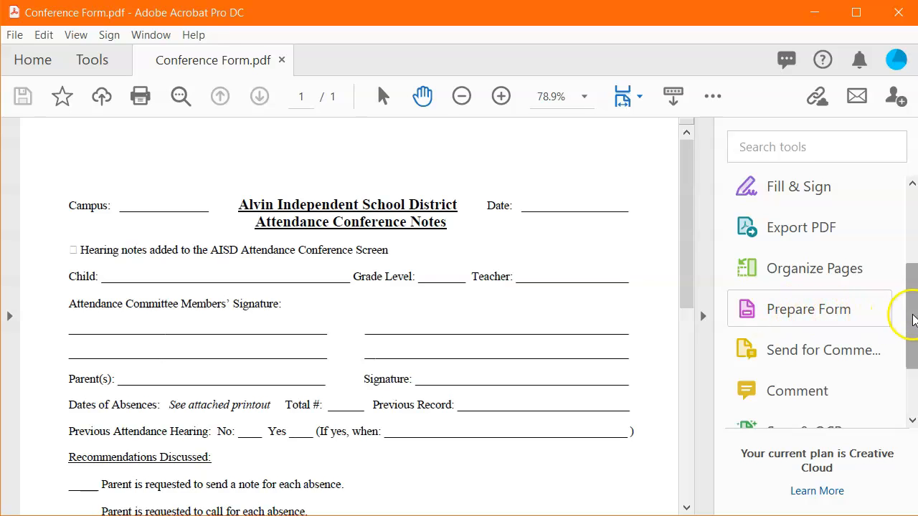
{"action": "left_click_drag", "start_coordinate": [911, 316], "coordinate": [908, 364]}
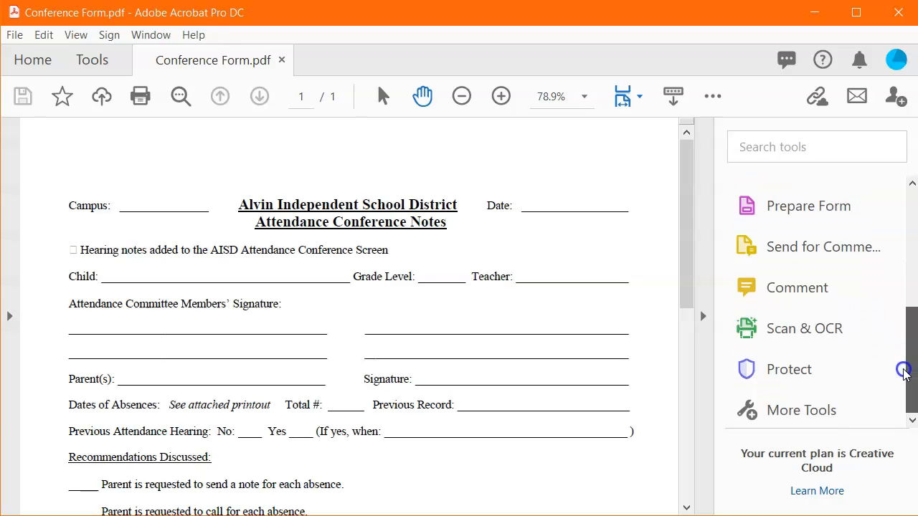
{"action": "left_click", "coordinate": [786, 417]}
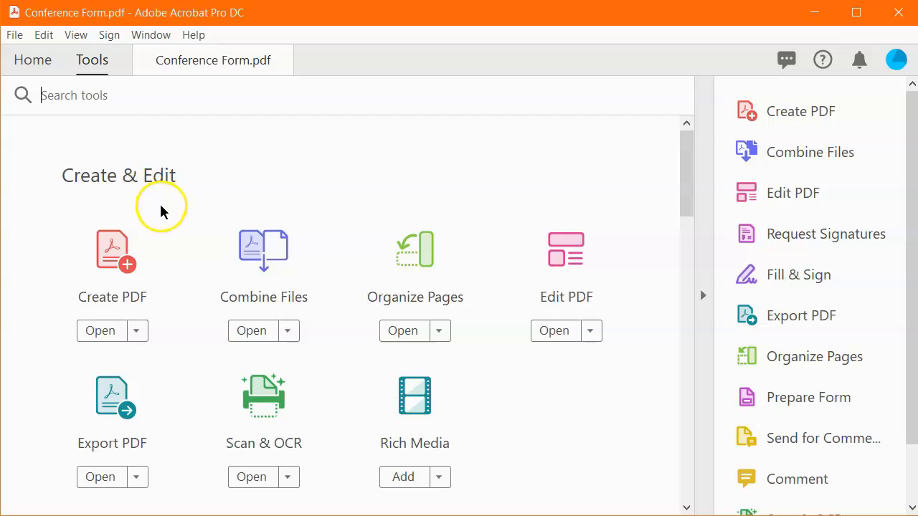
{"action": "scroll", "coordinate": [162, 239], "scroll_direction": "down", "scroll_amount": 6}
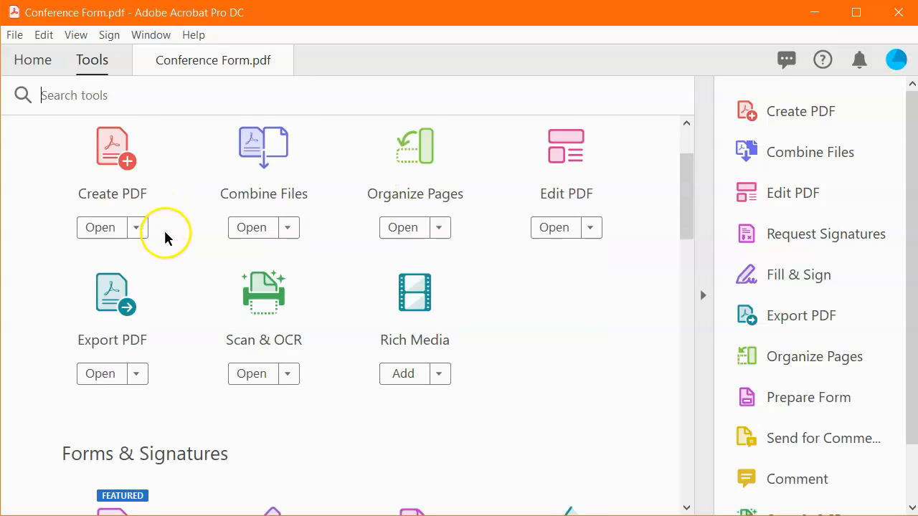
{"action": "scroll", "coordinate": [167, 234], "scroll_direction": "down", "scroll_amount": 4}
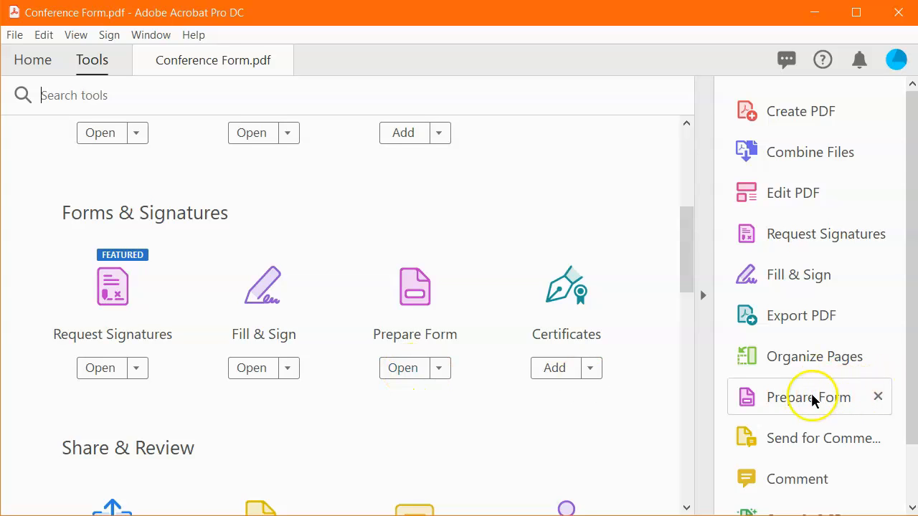
{"action": "left_click", "coordinate": [209, 64]}
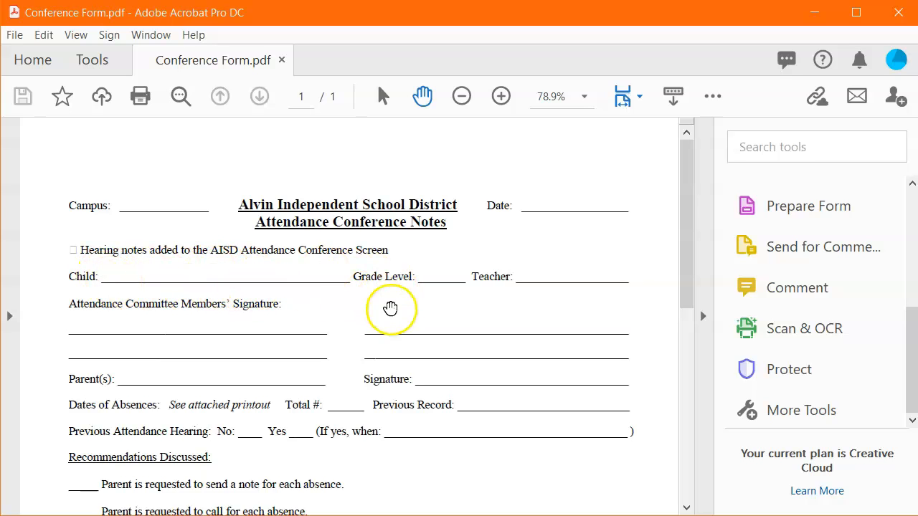
Step: Create a fillable form from Conference Form.pdf with the Prepare Form tool
{"action": "left_click", "coordinate": [798, 209]}
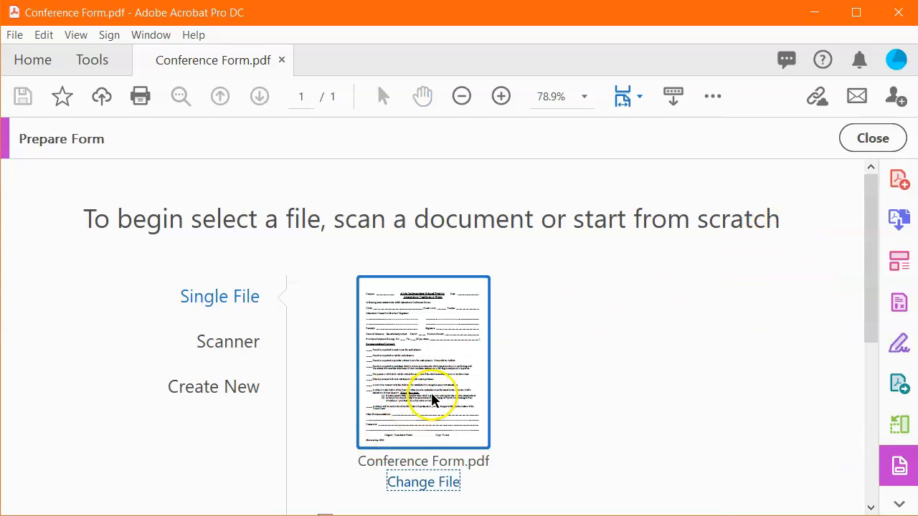
{"action": "scroll", "coordinate": [431, 394], "scroll_direction": "down", "scroll_amount": 3}
{"action": "left_click", "coordinate": [426, 467]}
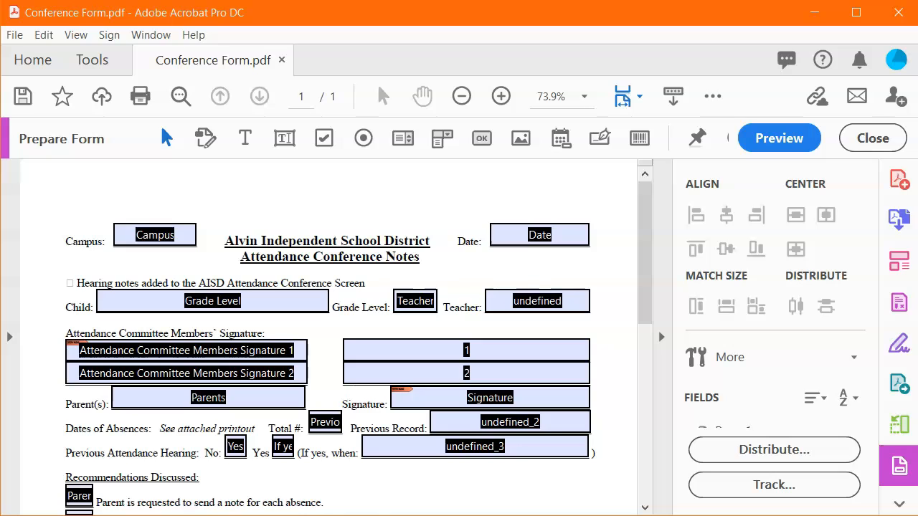
Step: Check the automatically detected form fields and examine the fillable form in preview mode
{"action": "left_click", "coordinate": [553, 240]}
{"action": "left_click", "coordinate": [260, 307]}
{"action": "left_click", "coordinate": [459, 208]}
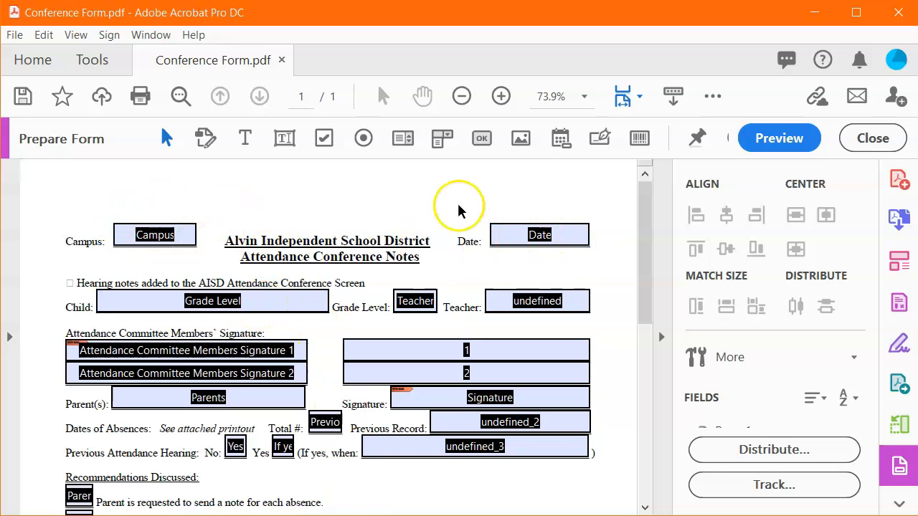
{"action": "left_click", "coordinate": [779, 141]}
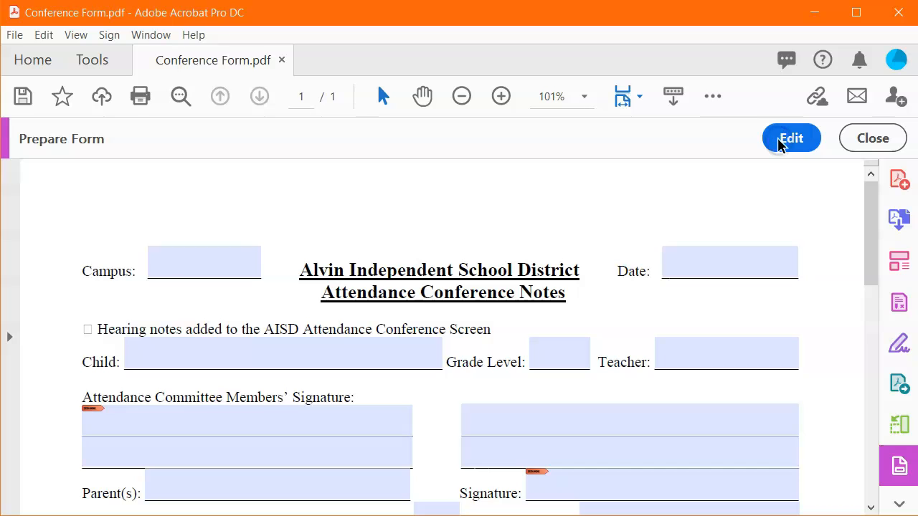
{"action": "scroll", "coordinate": [268, 367], "scroll_direction": "down", "scroll_amount": 4}
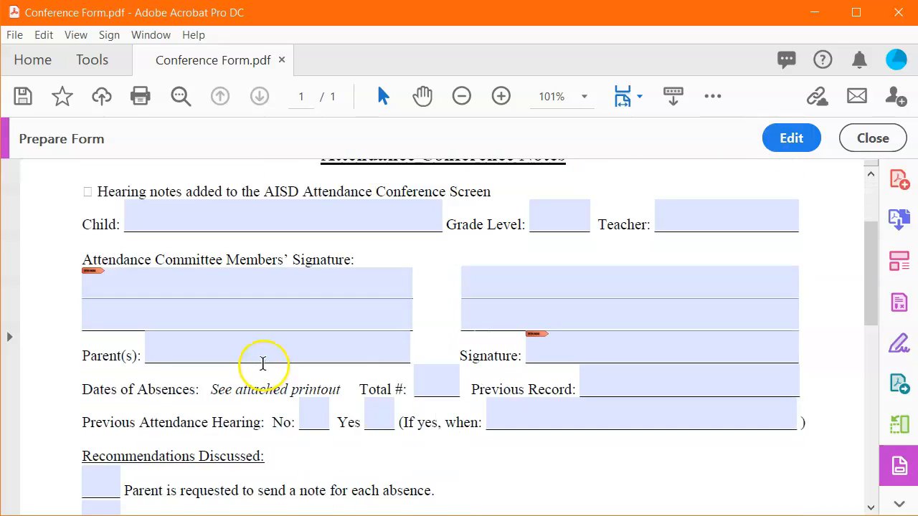
{"action": "scroll", "coordinate": [263, 363], "scroll_direction": "down", "scroll_amount": 4}
{"action": "scroll", "coordinate": [263, 352], "scroll_direction": "up", "scroll_amount": 4}
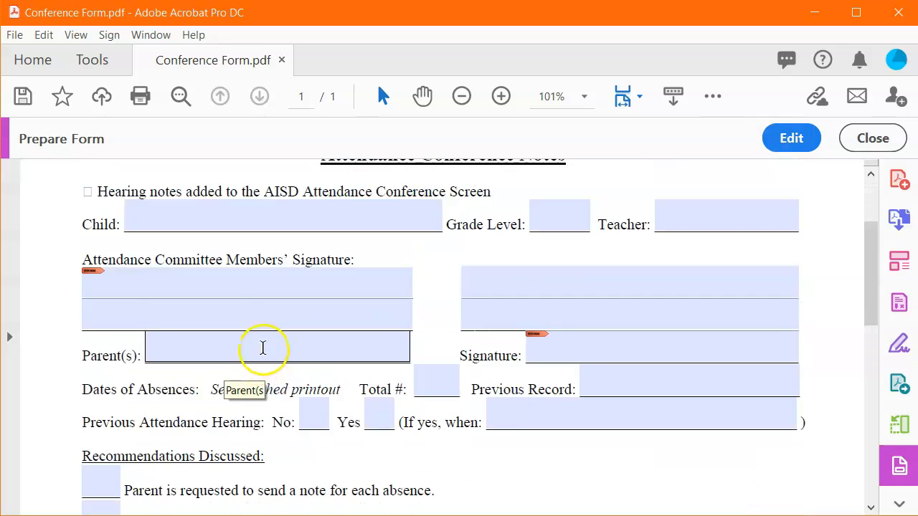
Step: Test the Campus field in the preview by entering MHS, and clear the entry again
{"action": "scroll", "coordinate": [262, 348], "scroll_direction": "up", "scroll_amount": 3}
{"action": "left_click", "coordinate": [177, 226]}
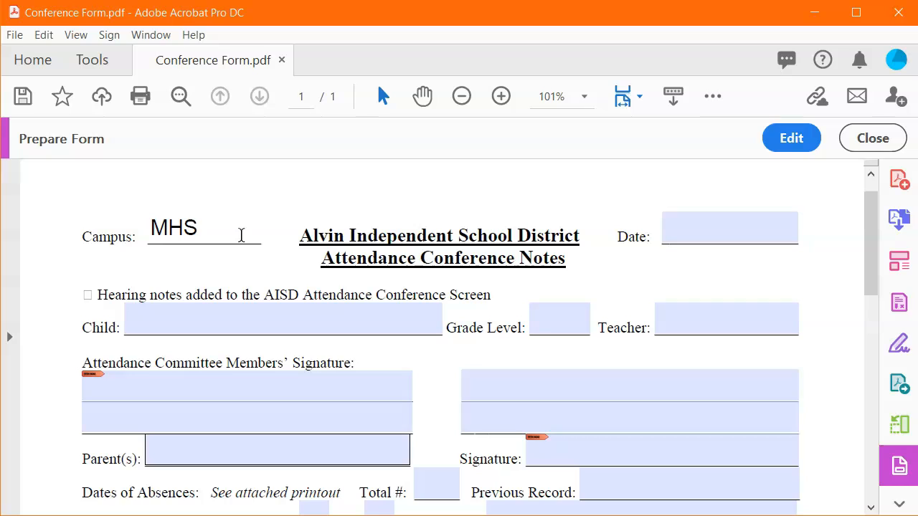
{"action": "left_click", "coordinate": [188, 230]}
{"action": "left_click_drag", "start_coordinate": [205, 229], "coordinate": [155, 226]}
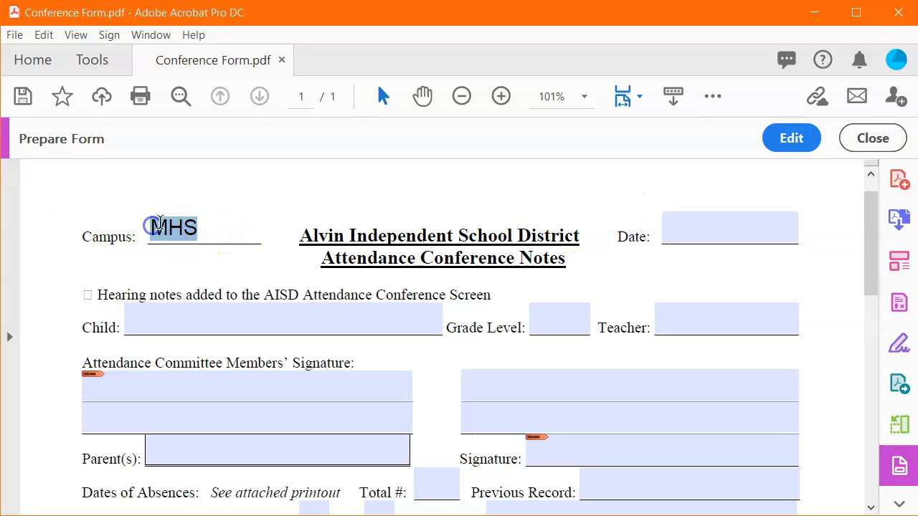
{"action": "key", "text": "BackSpace"}
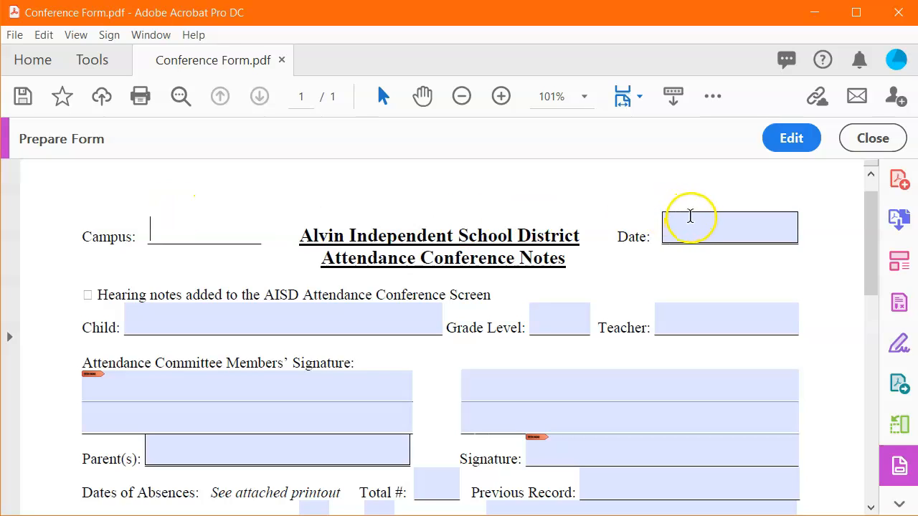
Step: Return to form editing and change the name of the text field beside the Child label to Child in its properties
{"action": "left_click", "coordinate": [788, 138]}
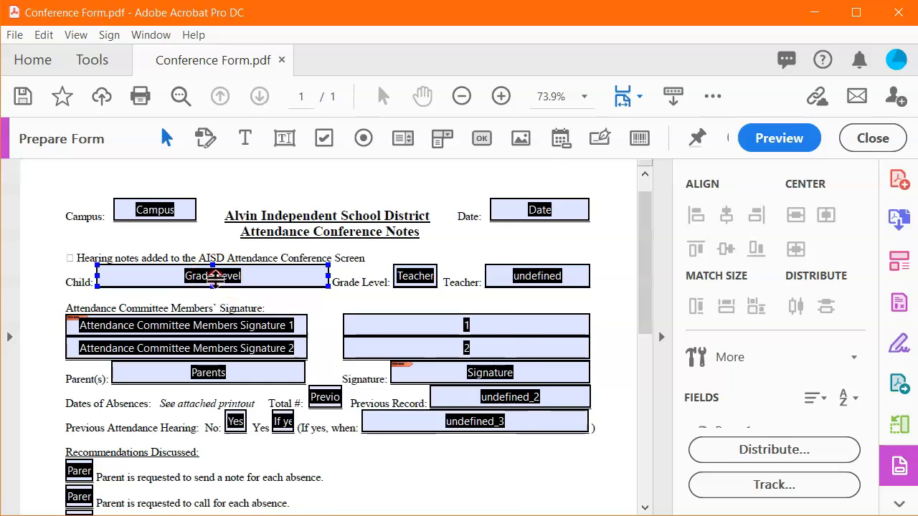
{"action": "right_click", "coordinate": [218, 282]}
{"action": "left_click", "coordinate": [264, 228]}
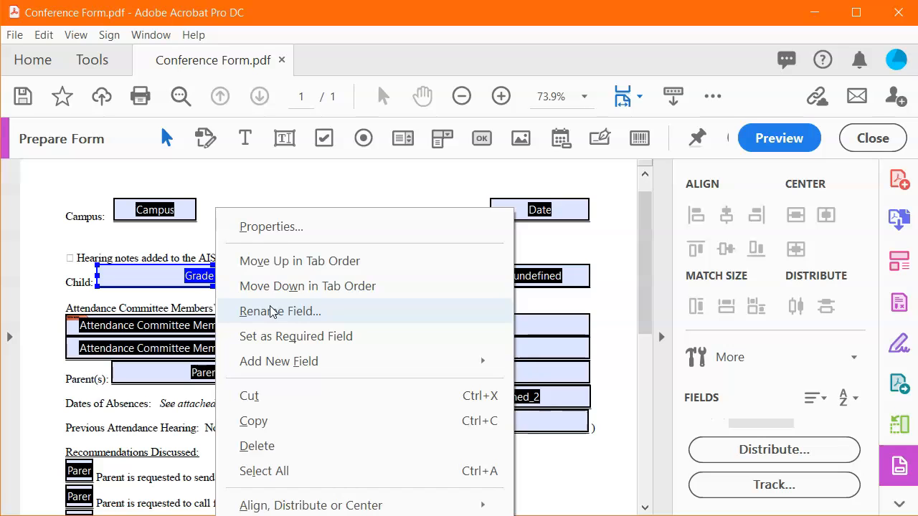
{"action": "left_click", "coordinate": [255, 228]}
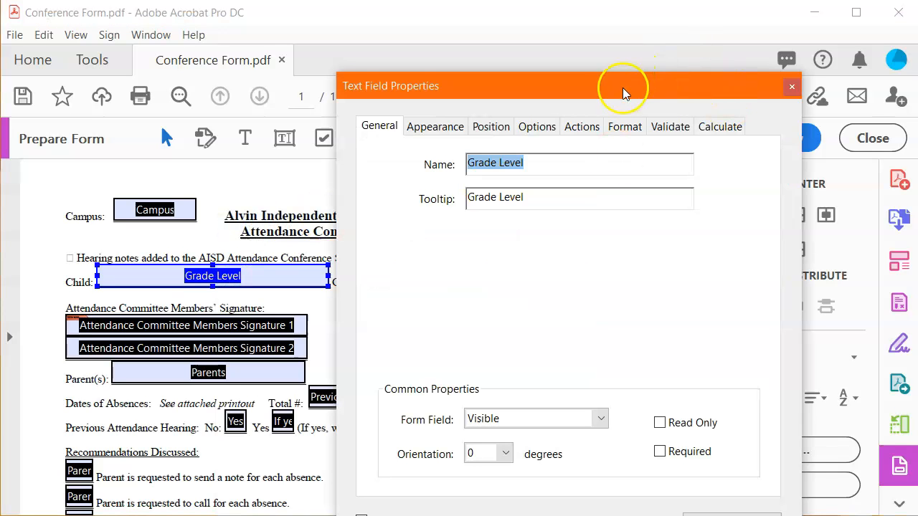
{"action": "left_click_drag", "start_coordinate": [621, 91], "coordinate": [495, 39]}
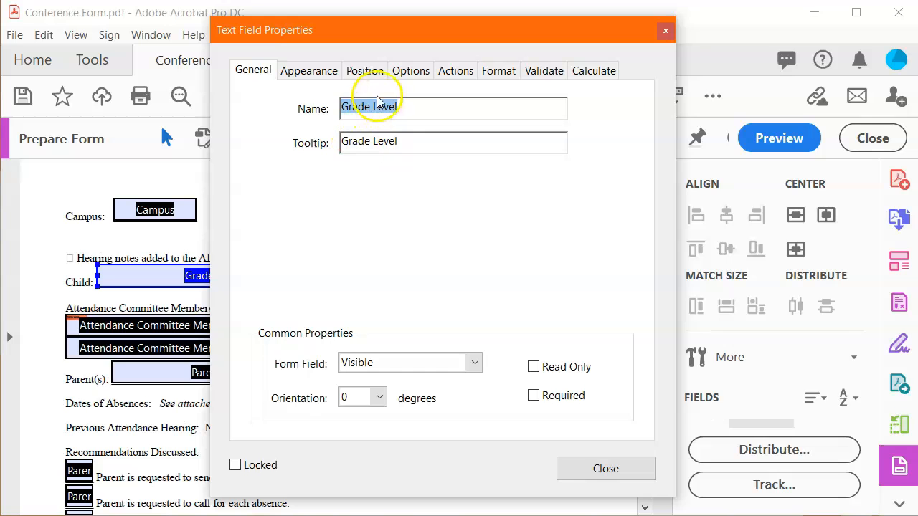
{"action": "left_click_drag", "start_coordinate": [459, 24], "coordinate": [594, 29]}
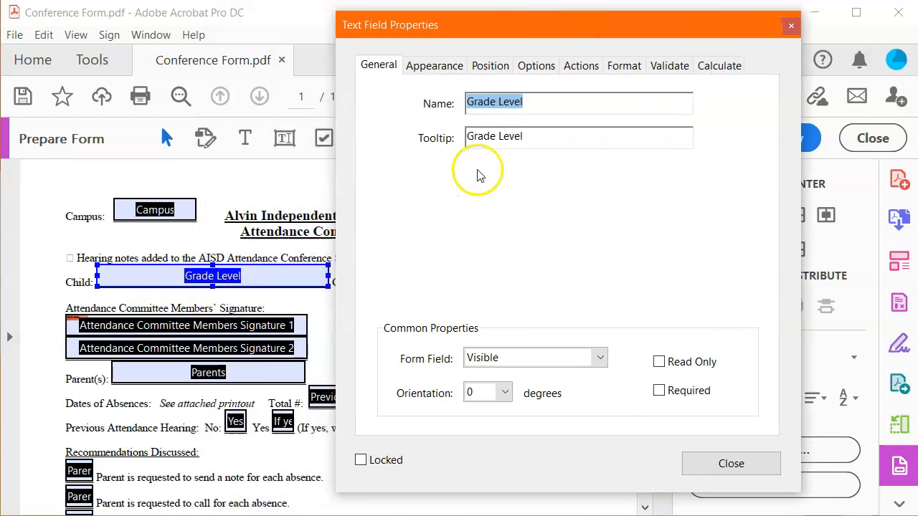
{"action": "type", "text": "Child"}
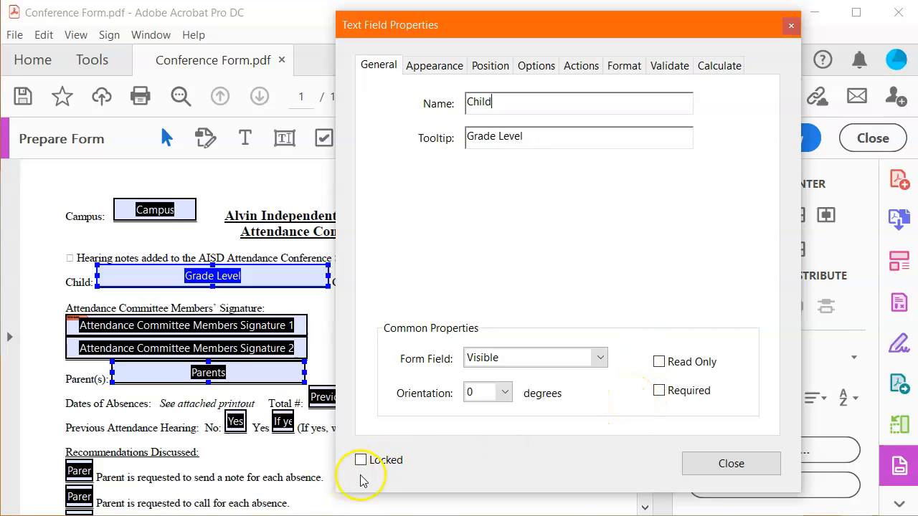
Step: Replace the Child field's tooltip with Child and close its properties
{"action": "left_click", "coordinate": [537, 137]}
{"action": "left_click_drag", "start_coordinate": [537, 137], "coordinate": [456, 139]}
{"action": "key", "text": "BackSpace"}
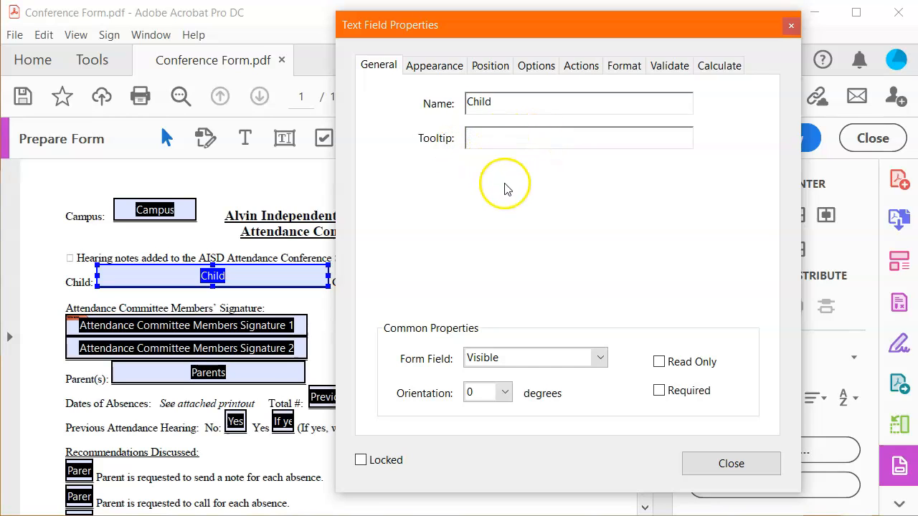
{"action": "type", "text": "Child"}
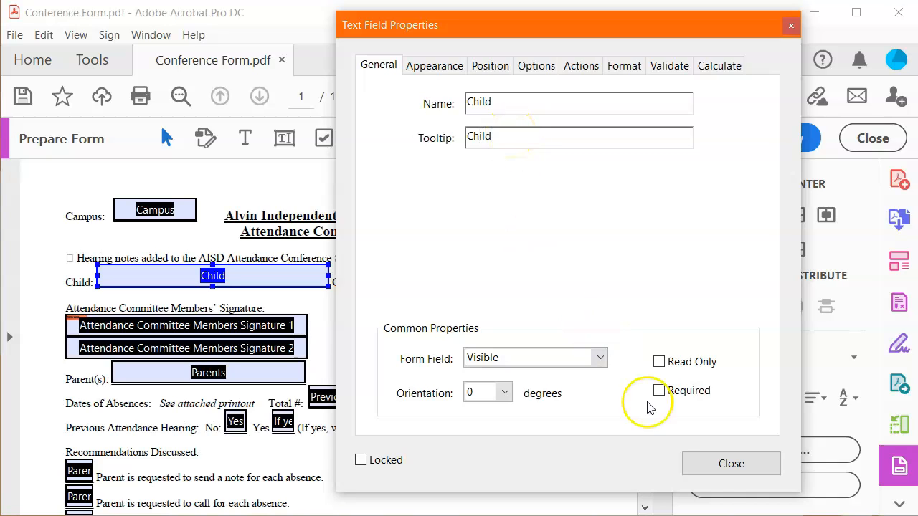
{"action": "left_click", "coordinate": [718, 464]}
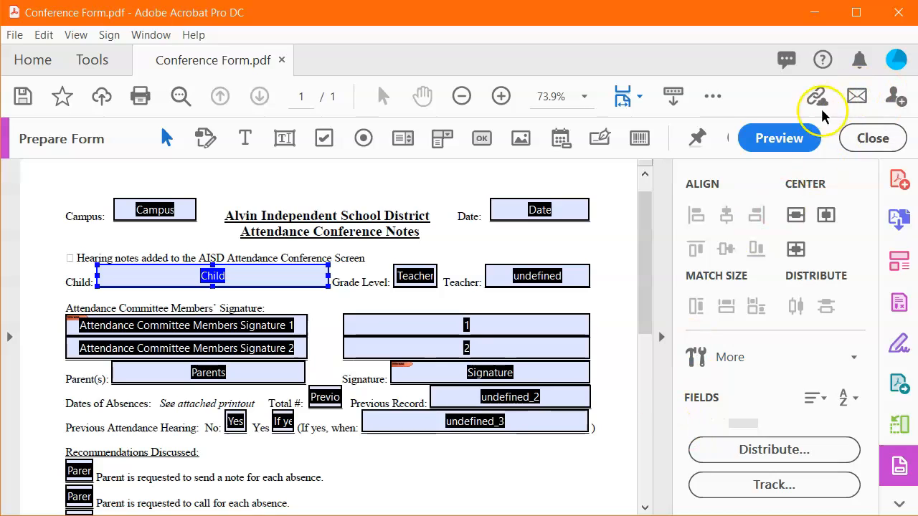
Step: Preview the form with the updated Child field and return to form editing
{"action": "left_click", "coordinate": [780, 139]}
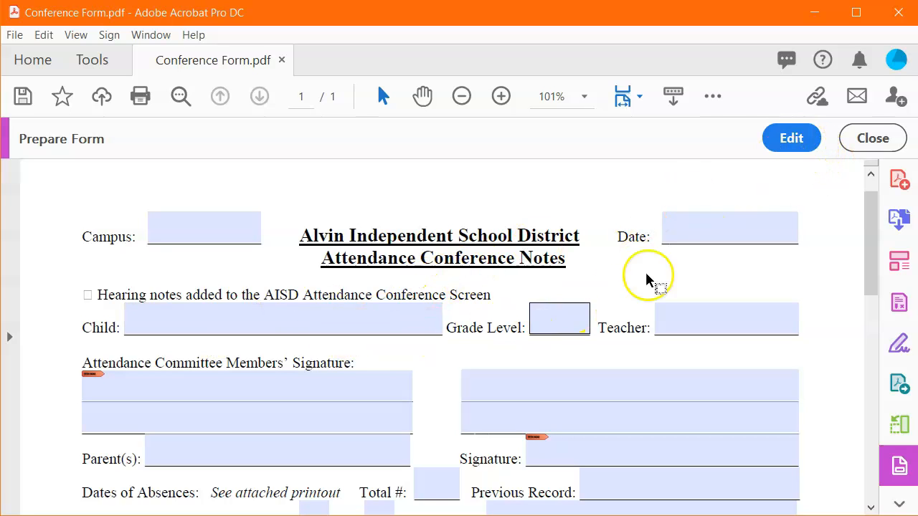
{"action": "left_click", "coordinate": [800, 143]}
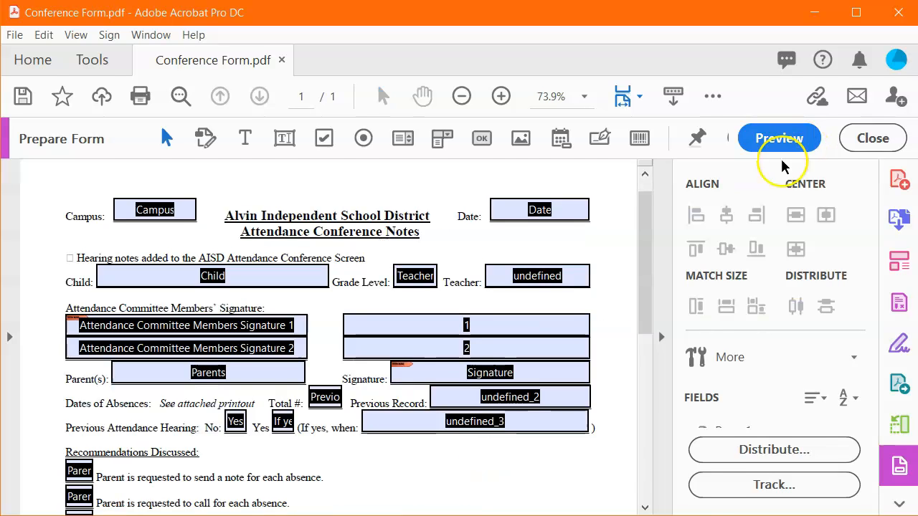
Step: Delete the two text fields named 2 and 1 on the lines beside the Attendance Committee Members' Signature fields
{"action": "left_click", "coordinate": [410, 348]}
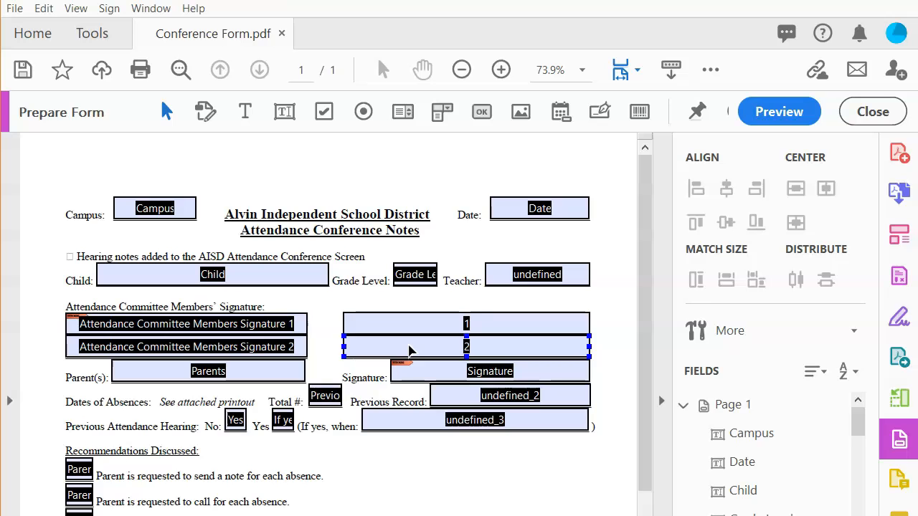
{"action": "right_click", "coordinate": [410, 350]}
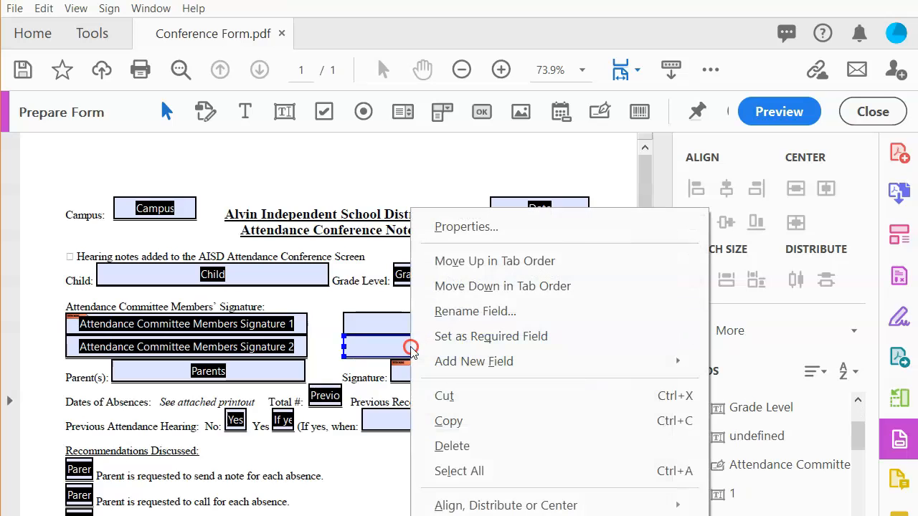
{"action": "left_click", "coordinate": [450, 445]}
{"action": "left_click", "coordinate": [473, 331]}
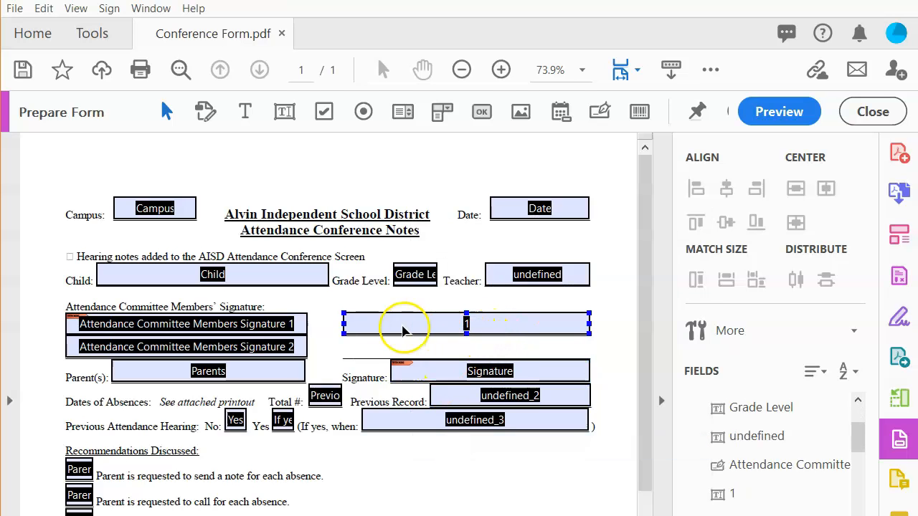
{"action": "right_click", "coordinate": [402, 327]}
{"action": "left_click", "coordinate": [439, 448]}
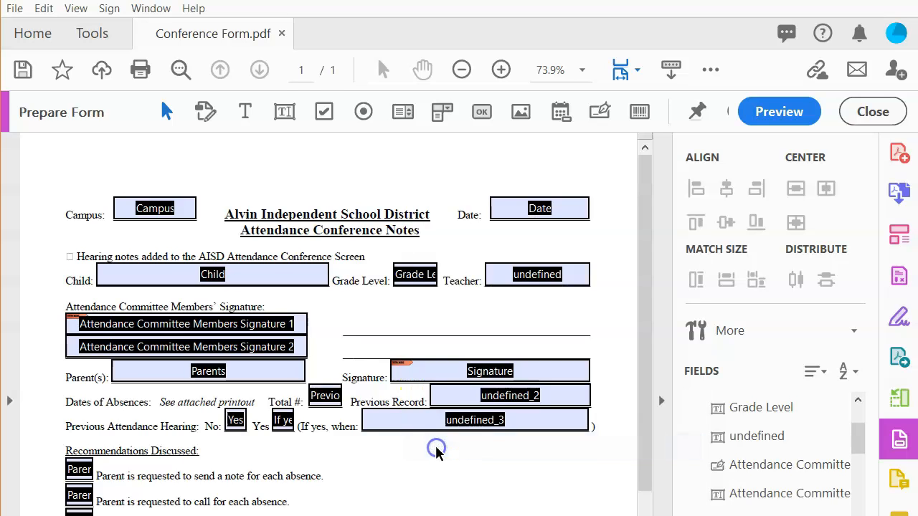
Step: Delete the text fields beside No and Yes in the Previous Attendance Hearing row
{"action": "left_click", "coordinate": [235, 421]}
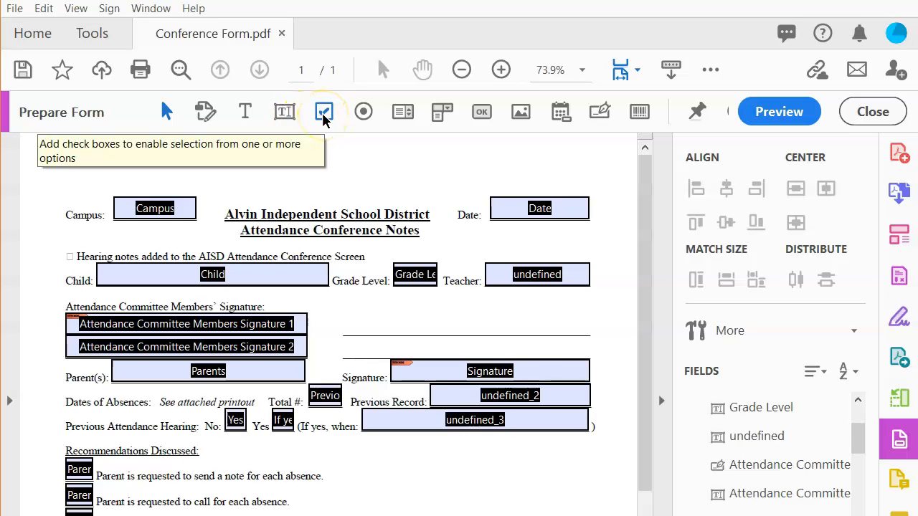
{"action": "left_click", "coordinate": [233, 421]}
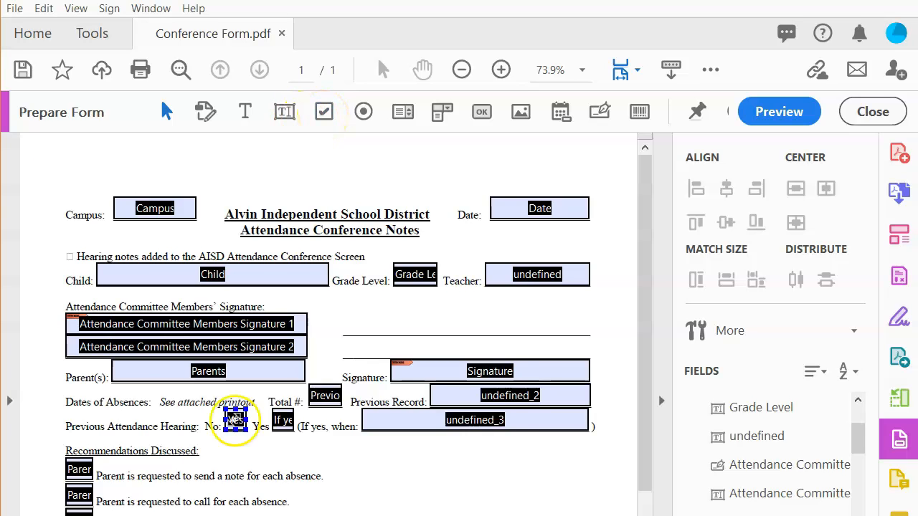
{"action": "right_click", "coordinate": [233, 420]}
{"action": "left_click", "coordinate": [273, 447]}
{"action": "left_click", "coordinate": [280, 422]}
{"action": "right_click", "coordinate": [282, 420]}
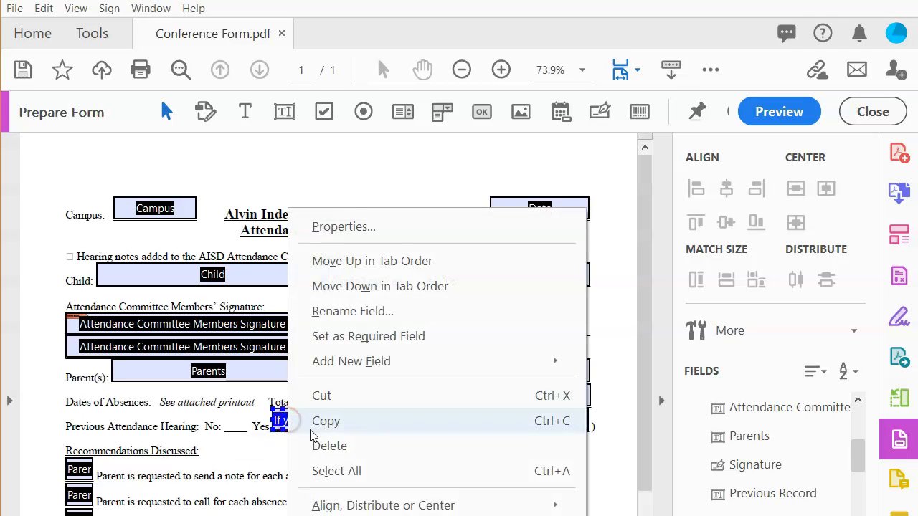
{"action": "left_click", "coordinate": [322, 445]}
Step: Add check boxes named No and Yes on the matching blanks of the Previous Attendance Hearing row
{"action": "left_click", "coordinate": [323, 114]}
{"action": "left_click", "coordinate": [323, 115]}
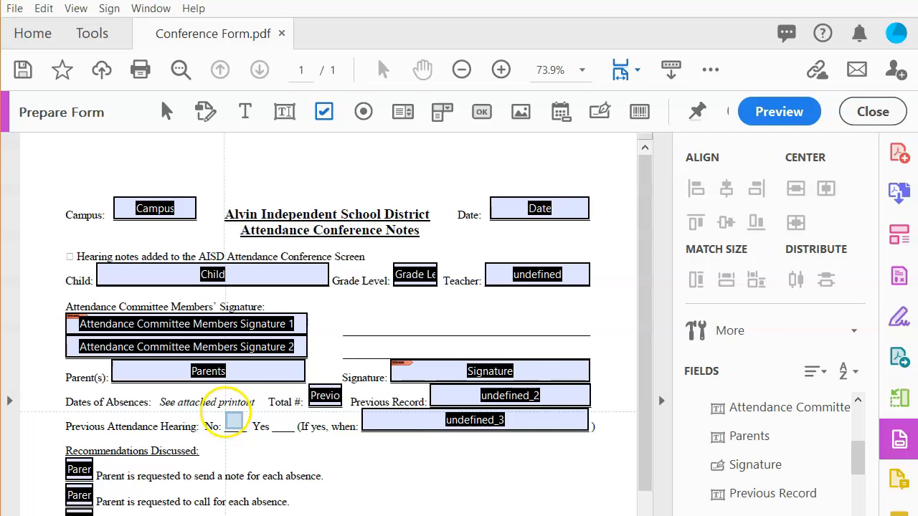
{"action": "left_click", "coordinate": [232, 420]}
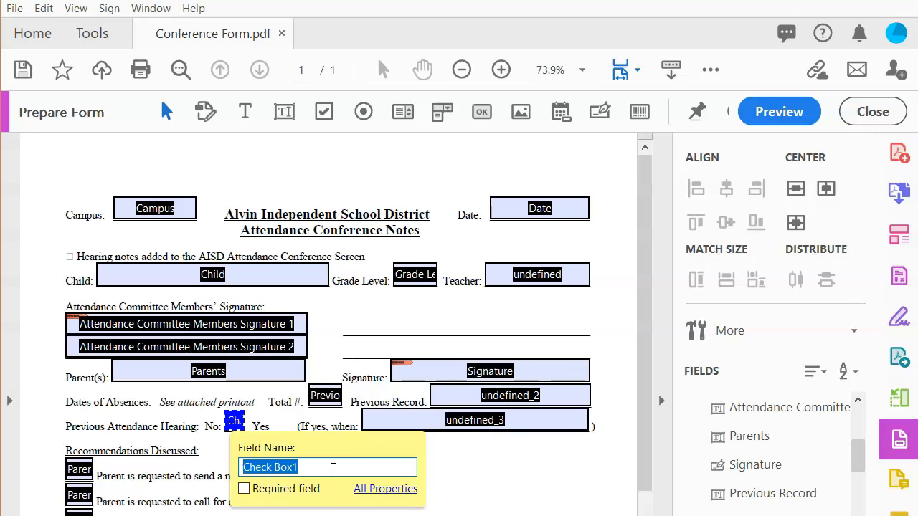
{"action": "type", "text": "N"}
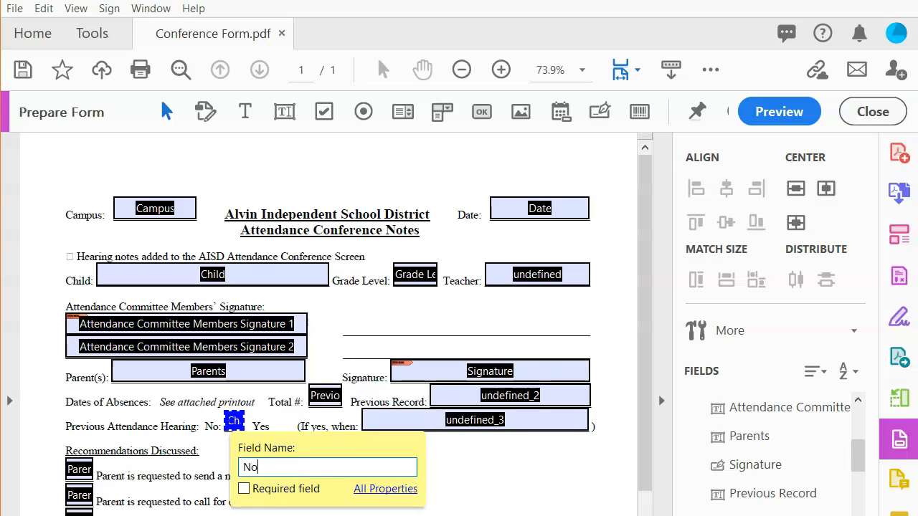
{"action": "type", "text": "o"}
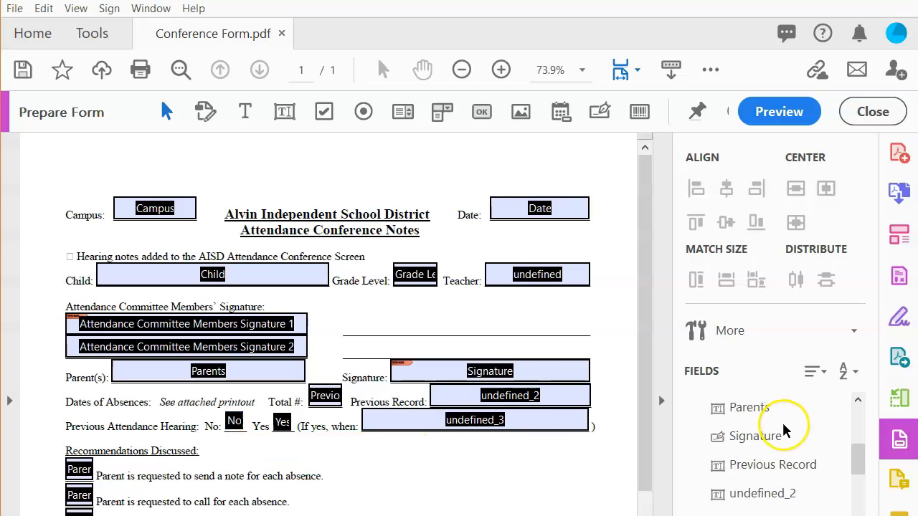
Step: Check the order of the form fields in the field list and the options for tab order
{"action": "scroll", "coordinate": [781, 421], "scroll_direction": "down", "scroll_amount": 2}
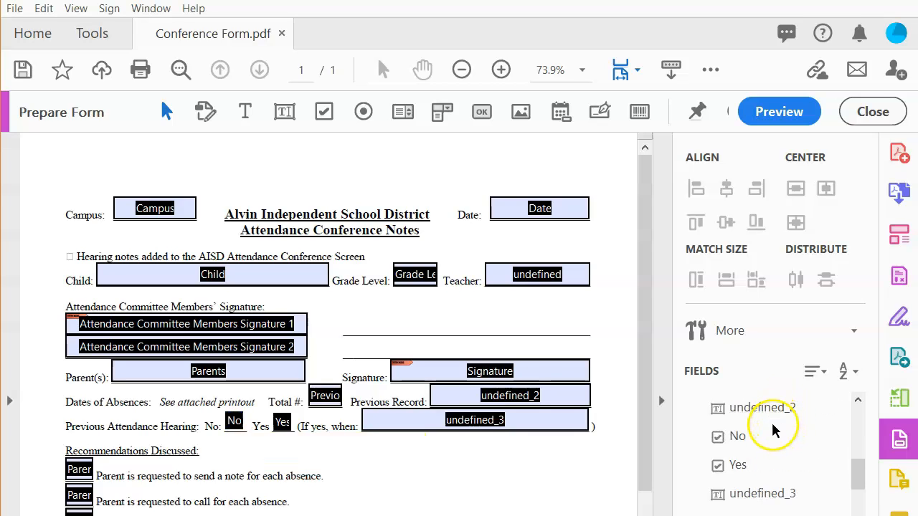
{"action": "left_click", "coordinate": [823, 372]}
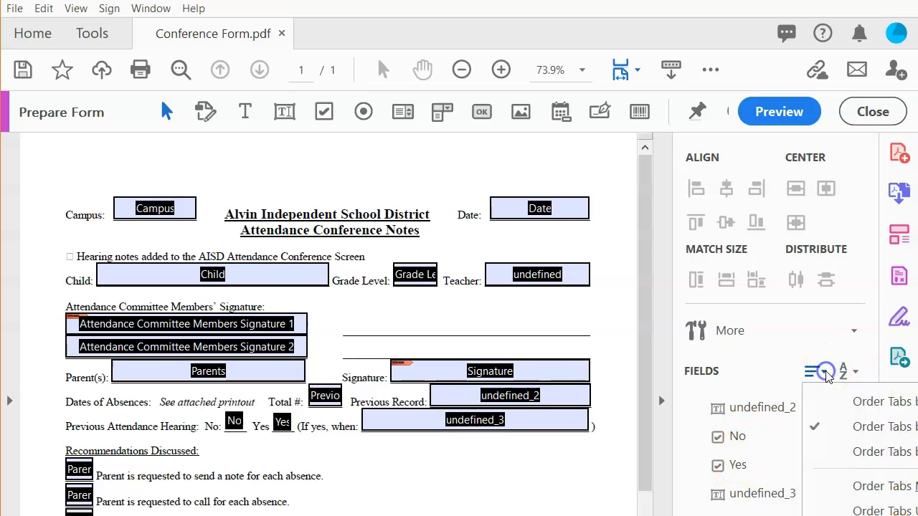
{"action": "left_click", "coordinate": [873, 427]}
{"action": "scroll", "coordinate": [742, 430], "scroll_direction": "up", "scroll_amount": 3}
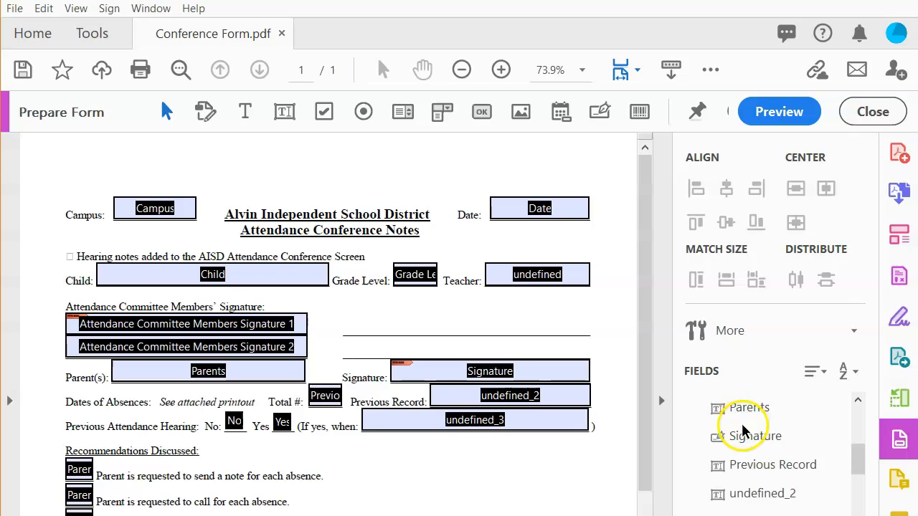
{"action": "scroll", "coordinate": [743, 431], "scroll_direction": "up", "scroll_amount": 3}
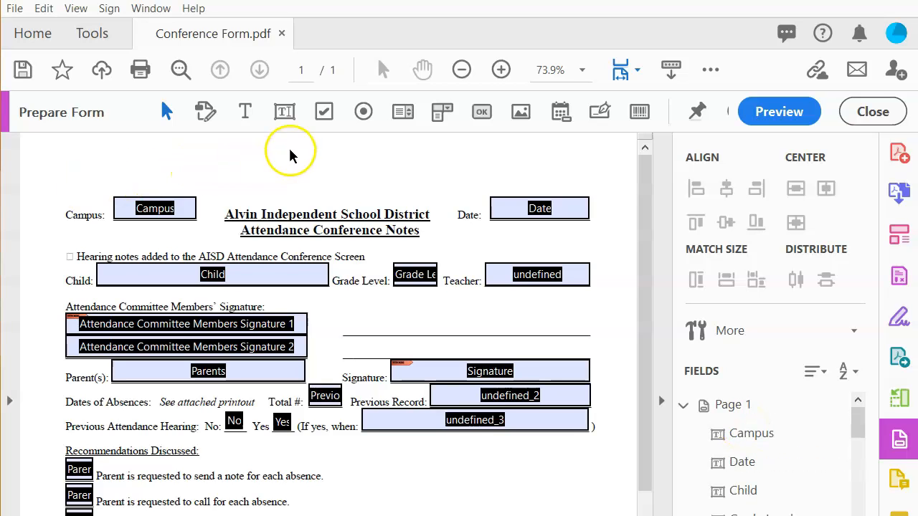
Step: Add a text field on the empty line beside Attendance Committee Members Signature 1 and widen it to the line's full length
{"action": "left_click", "coordinate": [284, 115]}
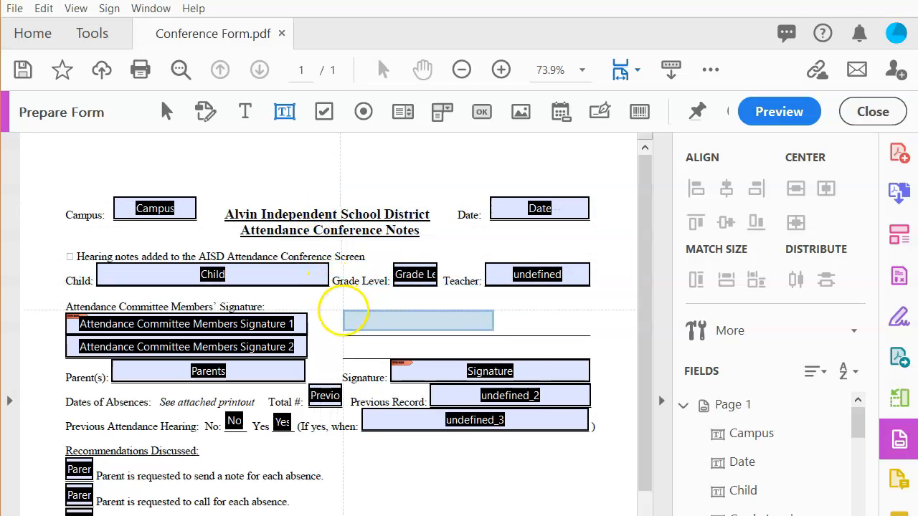
{"action": "left_click", "coordinate": [345, 316]}
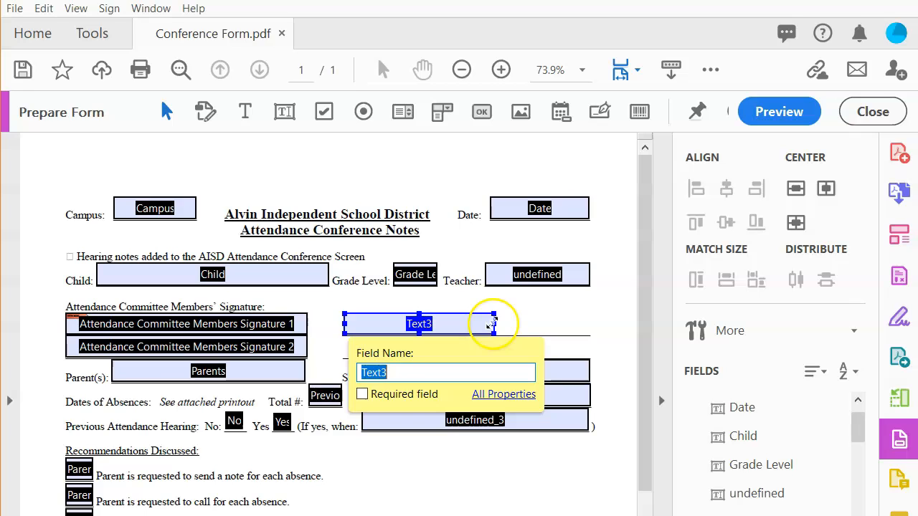
{"action": "left_click_drag", "start_coordinate": [493, 324], "coordinate": [589, 324]}
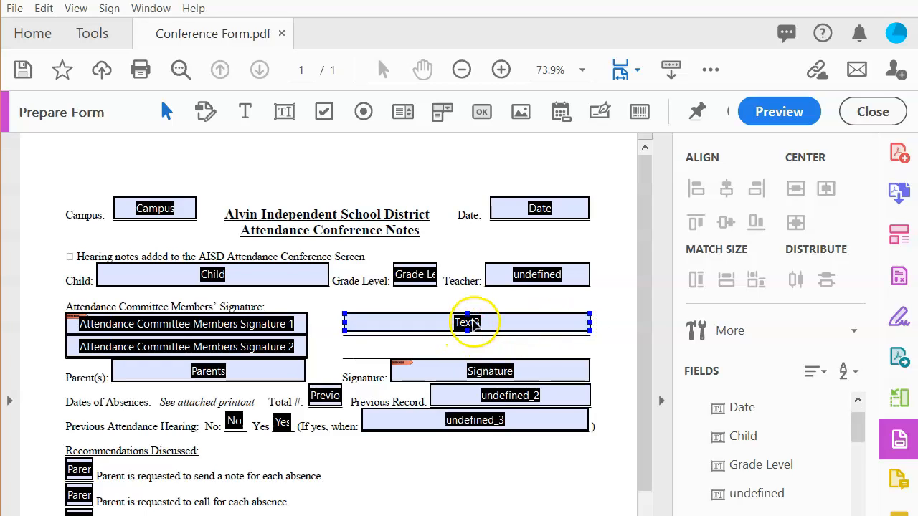
Step: Move the new text field down to the line beside Attendance Committee Members Signature 2 and undo its last resize
{"action": "mouse_move", "coordinate": [468, 322]}
{"action": "left_mouse_down"}
{"action": "mouse_move", "coordinate": [476, 348]}
{"action": "mouse_move", "coordinate": [467, 328]}
{"action": "left_mouse_up"}
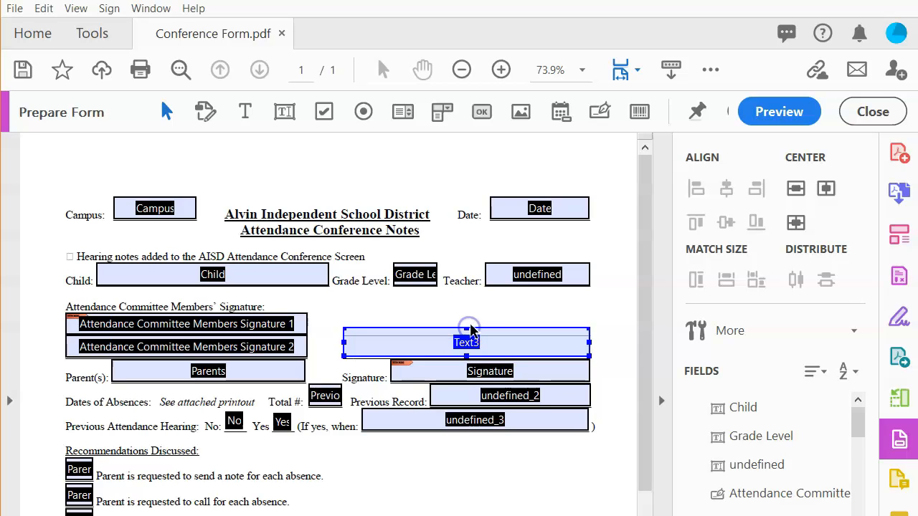
{"action": "left_click", "coordinate": [44, 9]}
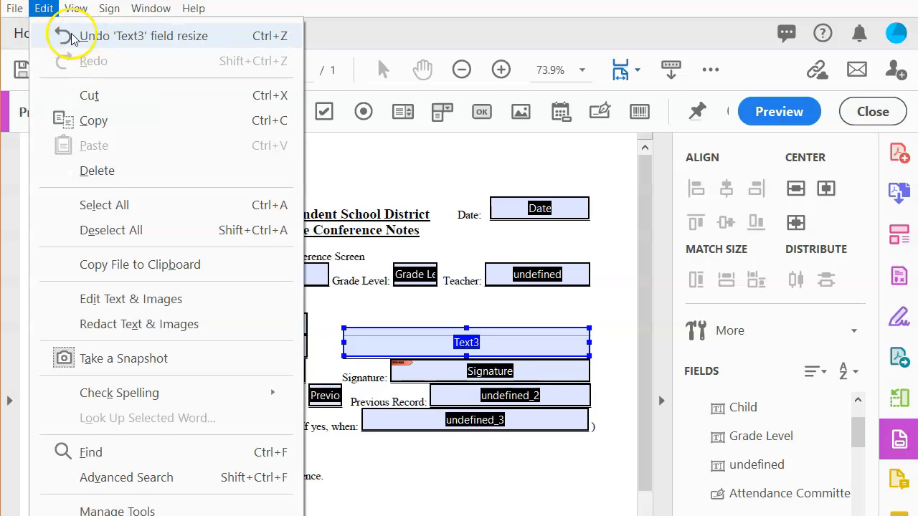
{"action": "left_click", "coordinate": [57, 34]}
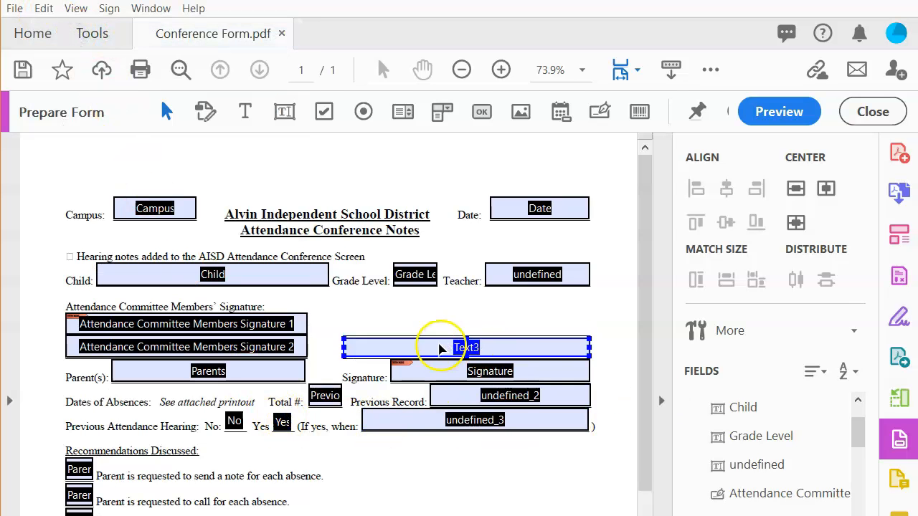
Step: Preview the form, then close form preparation and start saving the PDF
{"action": "left_click", "coordinate": [781, 113]}
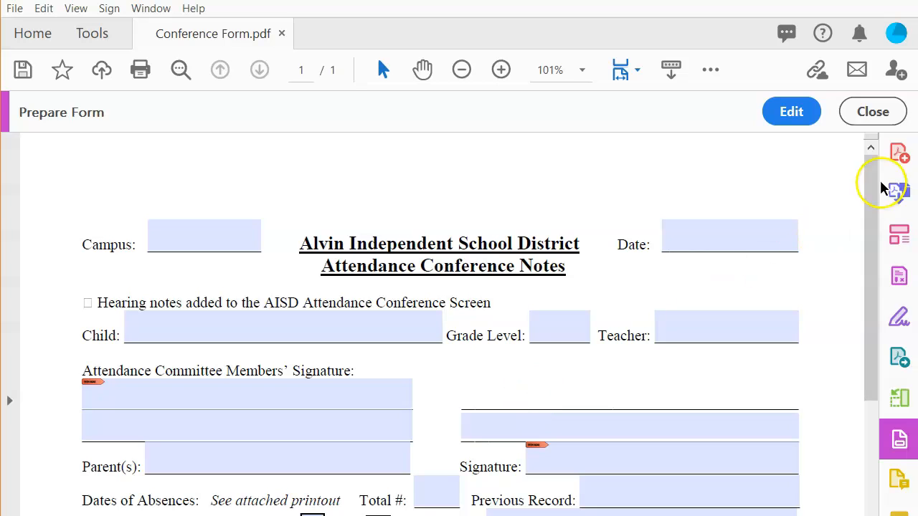
{"action": "left_click", "coordinate": [869, 117]}
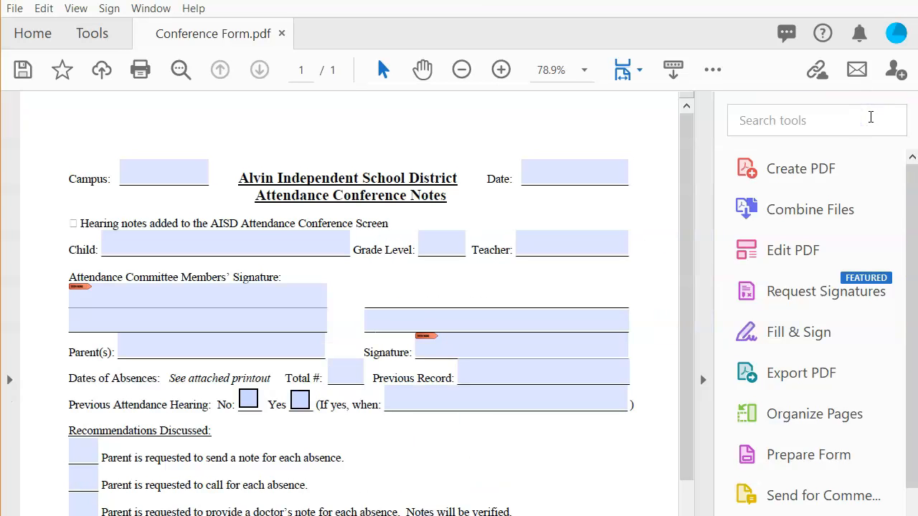
{"action": "left_click", "coordinate": [10, 7]}
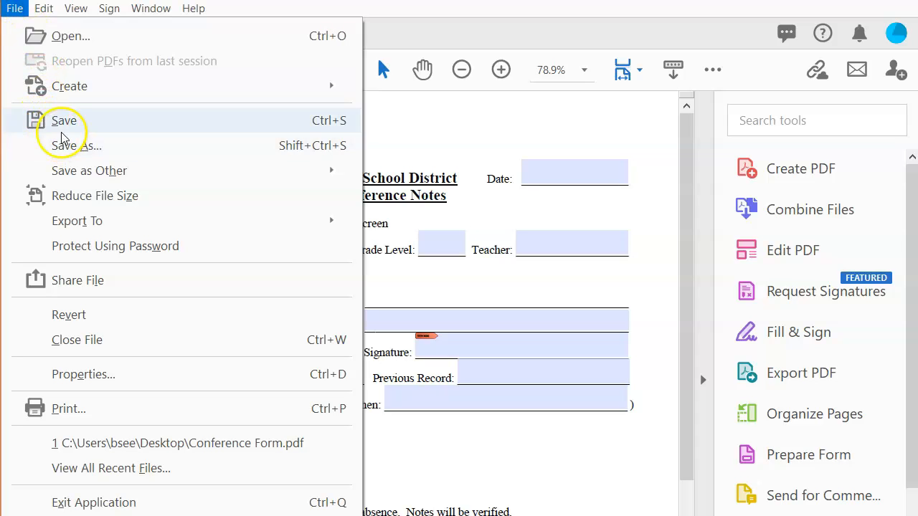